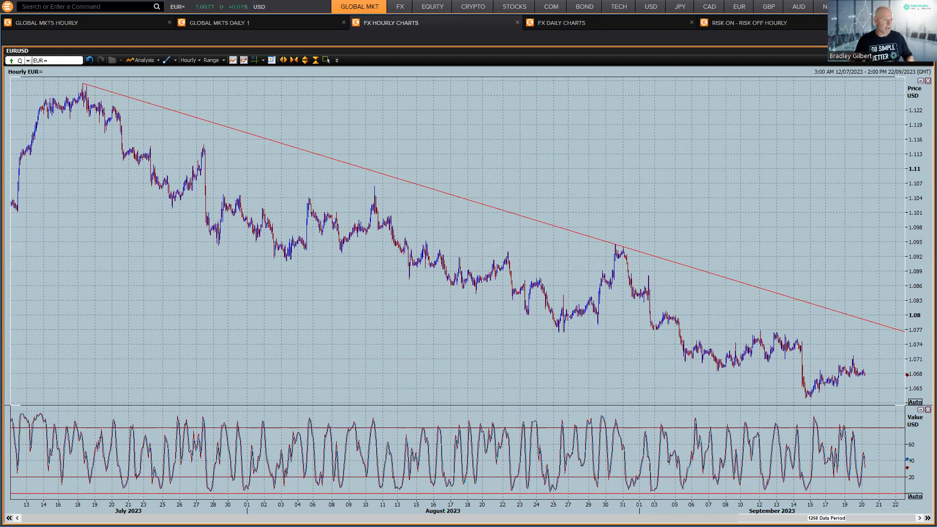
# Circle the EURUSD symbol, arrow the late-July downtrend and mark the early-August peak with an X.
pyautogui.moveTo(19, 49)
pyautogui.mouseDown()
pyautogui.moveTo(73, 29)
pyautogui.moveTo(11, 43)
pyautogui.mouseUp()
pyautogui.moveTo(196, 180); pyautogui.dragTo(395, 266)
pyautogui.moveTo(364, 238); pyautogui.dragTo(366, 273)
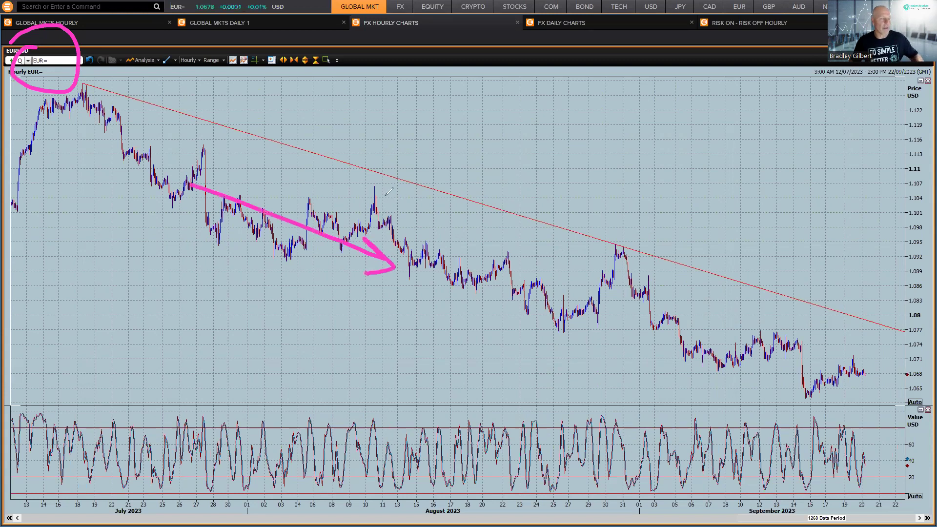
pyautogui.moveTo(370, 175)
pyautogui.mouseDown()
pyautogui.moveTo(391, 192)
pyautogui.moveTo(371, 189)
pyautogui.mouseUp()
pyautogui.moveTo(316, 207)
pyautogui.mouseDown()
pyautogui.moveTo(342, 210)
pyautogui.moveTo(368, 197)
pyautogui.mouseUp()
pyautogui.moveTo(369, 195); pyautogui.dragTo(369, 209)
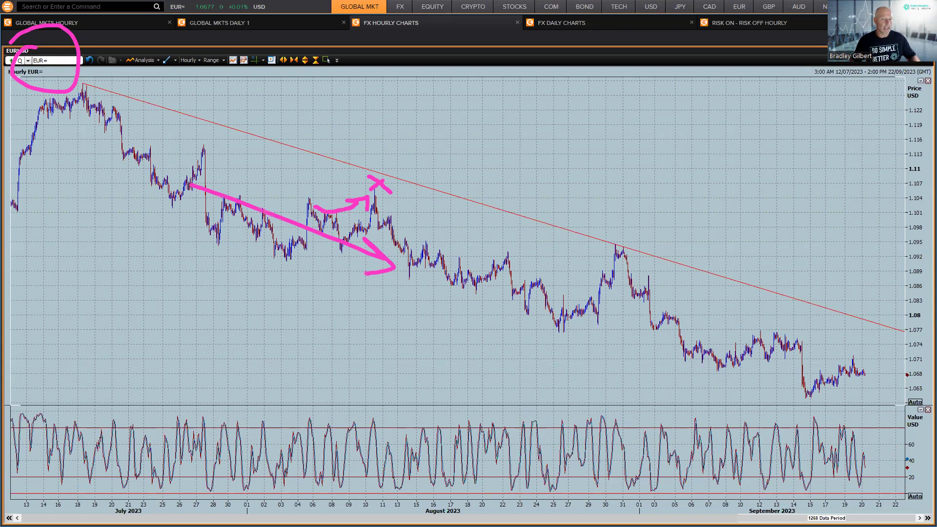
# Sketch a blue breakout curve, erase all marks, then draw a blue reversal arc at the August peak.
pyautogui.moveTo(392, 171)
pyautogui.mouseDown()
pyautogui.moveTo(357, 180)
pyautogui.moveTo(379, 178)
pyautogui.mouseUp()
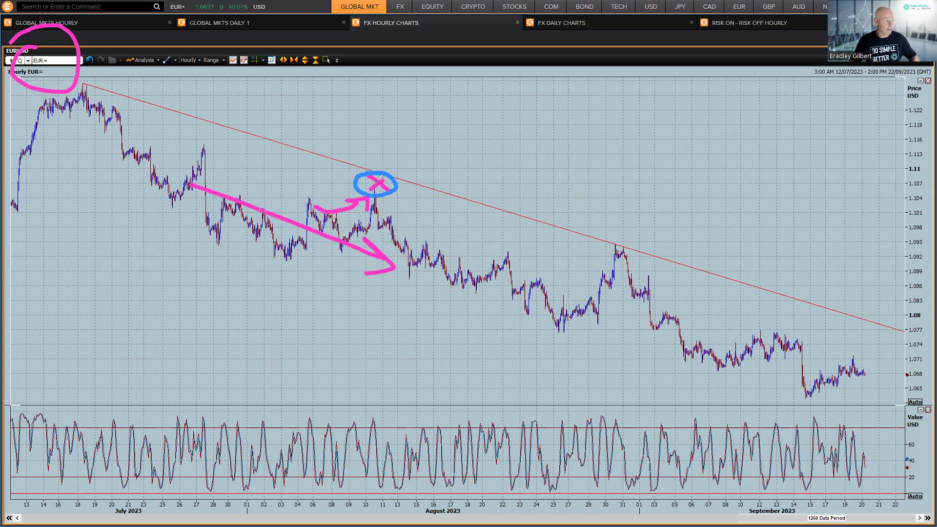
pyautogui.moveTo(380, 215)
pyautogui.mouseDown()
pyautogui.moveTo(442, 138)
pyautogui.moveTo(445, 149)
pyautogui.mouseUp()
pyautogui.moveTo(267, 170)
pyautogui.mouseDown()
pyautogui.moveTo(332, 172)
pyautogui.moveTo(312, 179)
pyautogui.mouseUp()
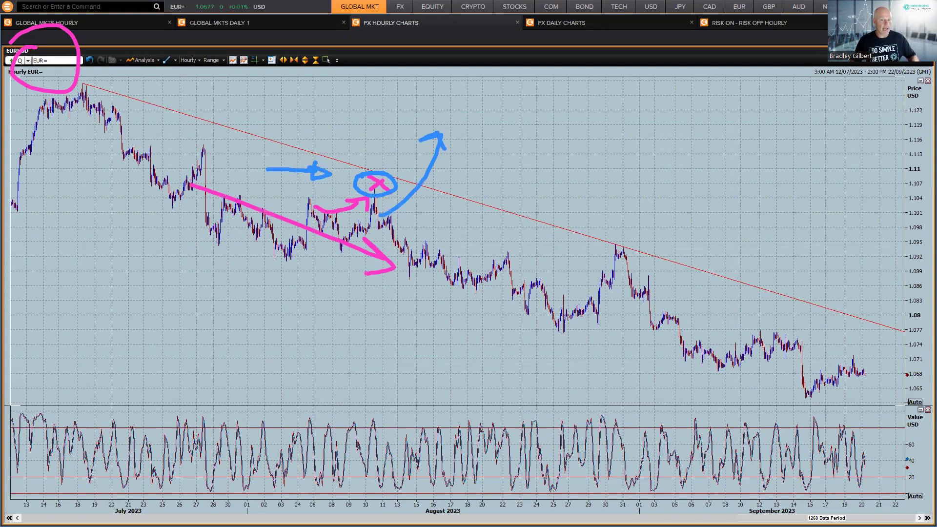
pyautogui.press('e')
pyautogui.moveTo(371, 183)
pyautogui.mouseDown()
pyautogui.moveTo(377, 188)
pyautogui.moveTo(365, 186)
pyautogui.moveTo(367, 210)
pyautogui.moveTo(332, 228)
pyautogui.moveTo(375, 190)
pyautogui.moveTo(427, 250)
pyautogui.moveTo(409, 250)
pyautogui.moveTo(427, 248)
pyautogui.mouseUp()
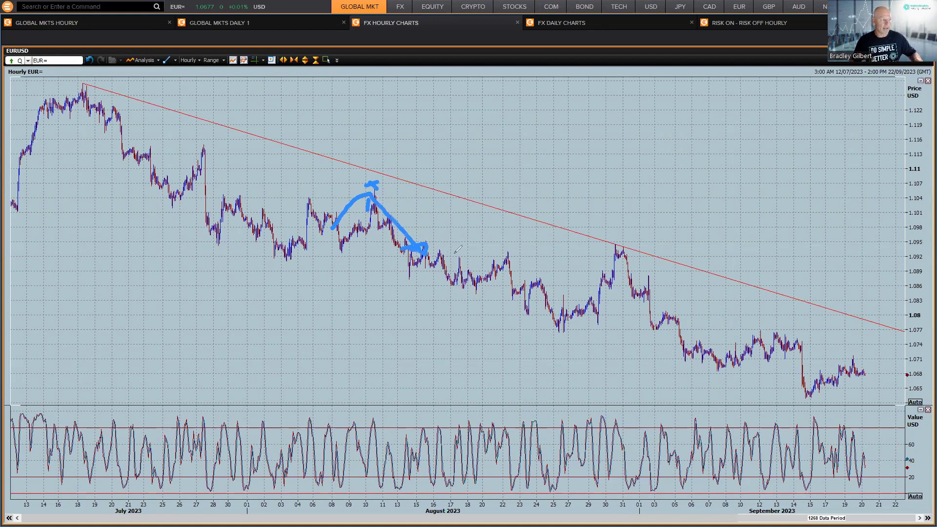
# Erase the blue arc, leaving only the red falling trendline on the chart.
pyautogui.press('Escape')
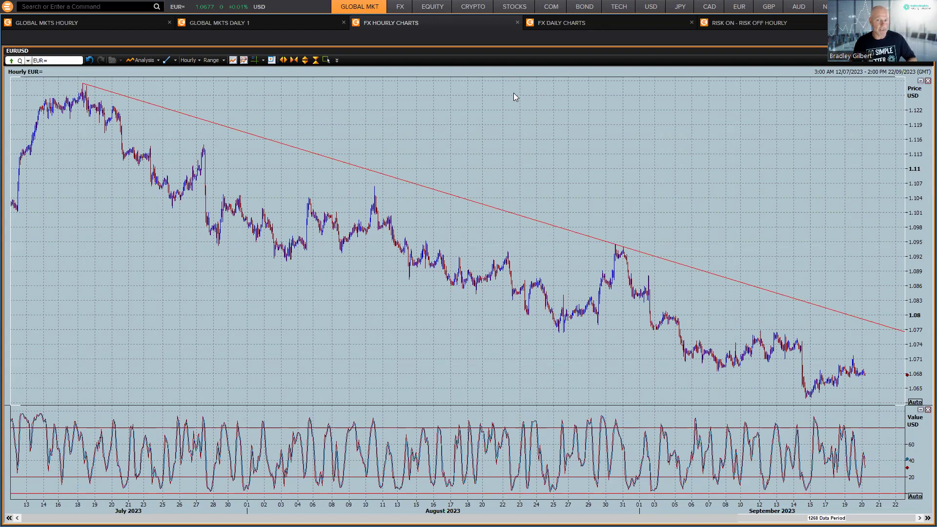
# Narrow the chart to 7–20 September, then zoom out three times back to 25 August.
pyautogui.click(233, 60)
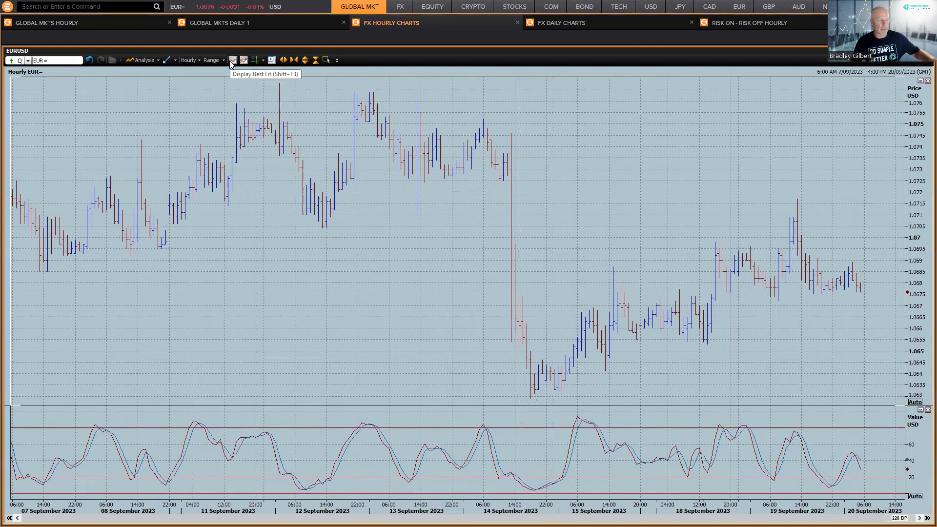
pyautogui.click(294, 60)
pyautogui.click(295, 60)
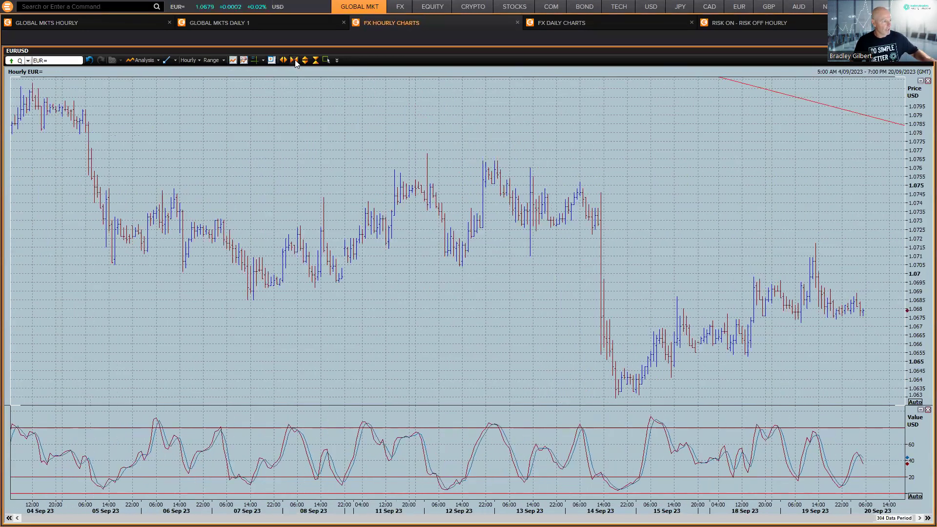
pyautogui.click(295, 59)
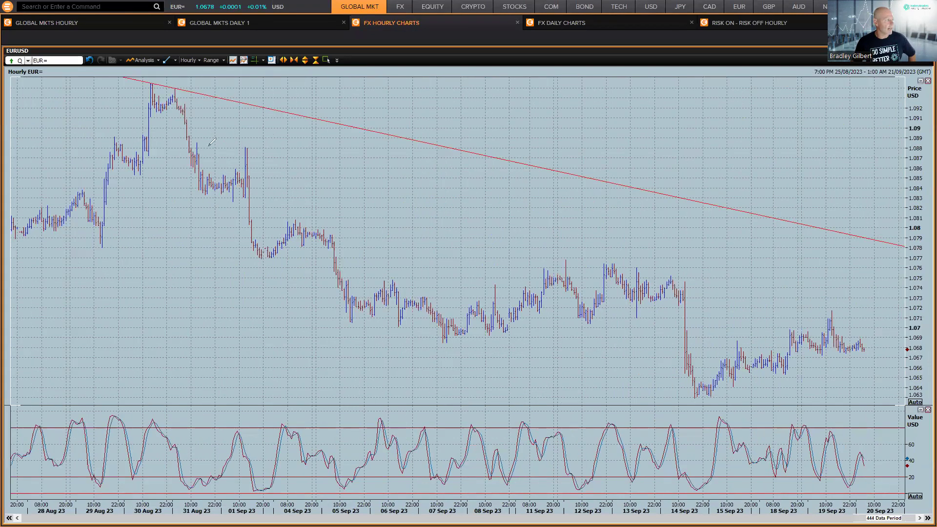
# Mark the 30 Aug trendline rejection with an arrow and X, and circle the oscillator peak and 70/20 levels.
pyautogui.moveTo(40, 202)
pyautogui.mouseDown()
pyautogui.moveTo(131, 113)
pyautogui.moveTo(138, 126)
pyautogui.mouseUp()
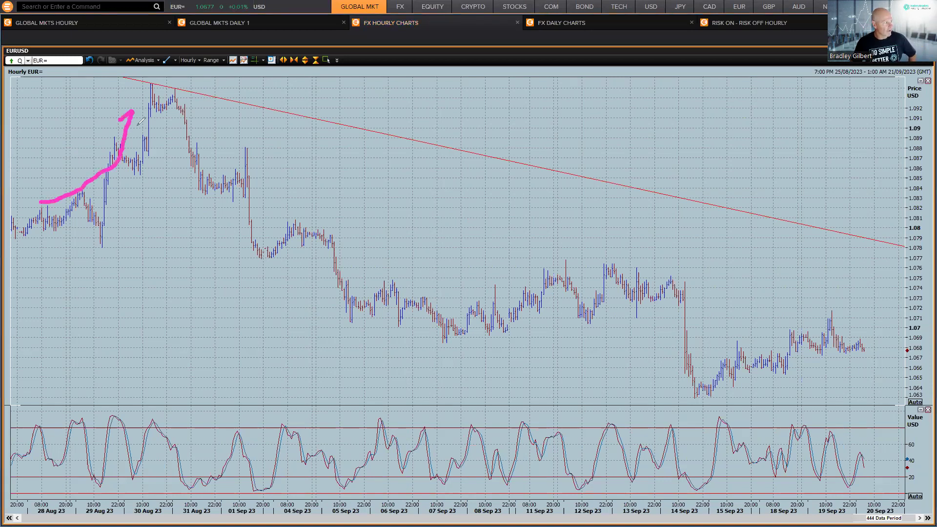
pyautogui.moveTo(146, 93)
pyautogui.mouseDown()
pyautogui.moveTo(159, 107)
pyautogui.moveTo(150, 109)
pyautogui.mouseUp()
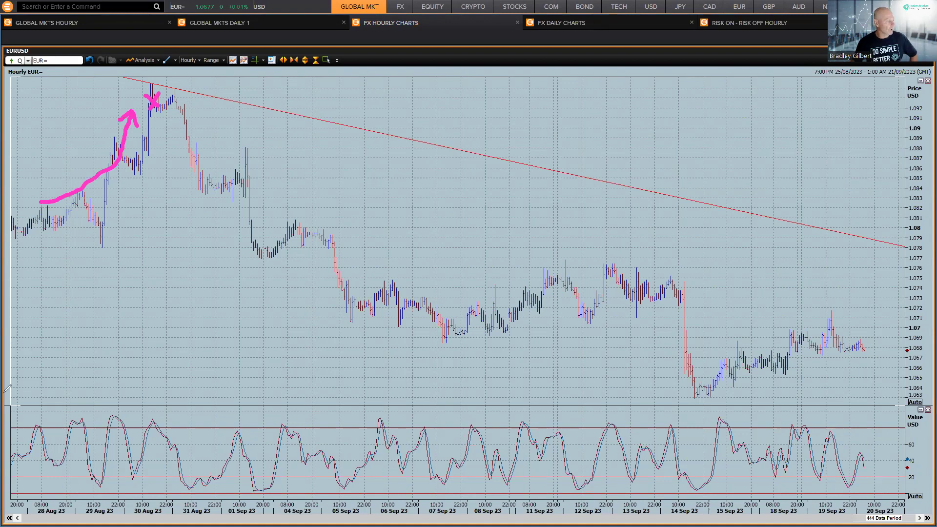
pyautogui.moveTo(121, 328)
pyautogui.mouseDown()
pyautogui.moveTo(117, 383)
pyautogui.moveTo(126, 374)
pyautogui.mouseUp()
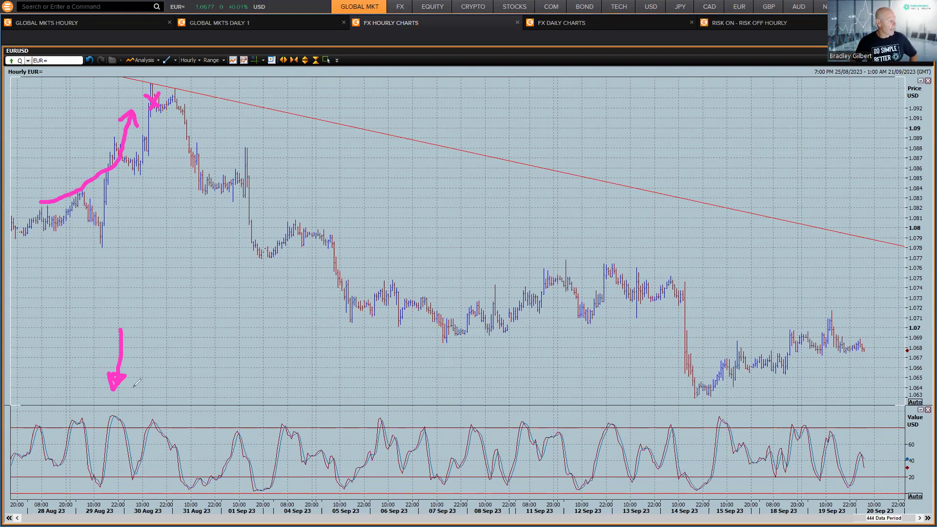
pyautogui.moveTo(118, 409)
pyautogui.mouseDown()
pyautogui.moveTo(105, 418)
pyautogui.moveTo(123, 430)
pyautogui.moveTo(116, 408)
pyautogui.mouseUp()
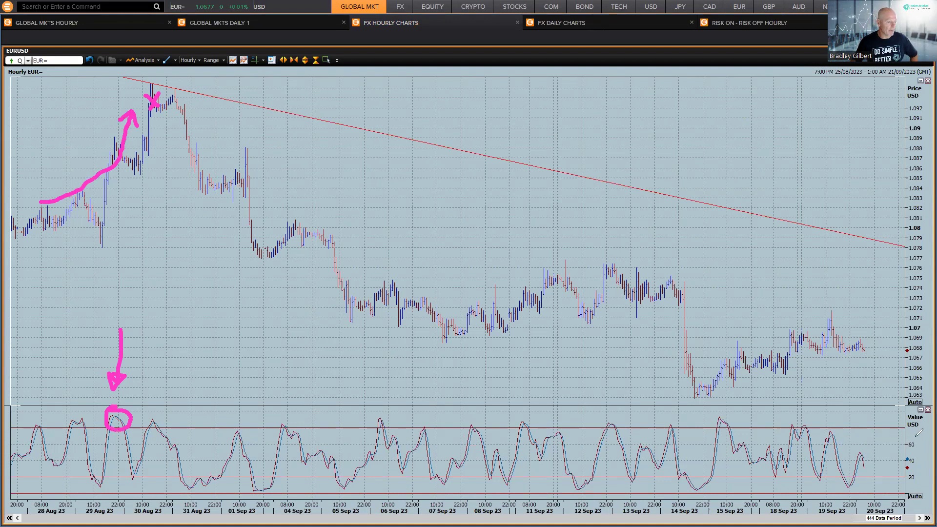
pyautogui.moveTo(908, 419)
pyautogui.mouseDown()
pyautogui.moveTo(899, 430)
pyautogui.moveTo(912, 423)
pyautogui.mouseUp()
pyautogui.moveTo(916, 470)
pyautogui.mouseDown()
pyautogui.moveTo(907, 483)
pyautogui.moveTo(907, 474)
pyautogui.mouseUp()
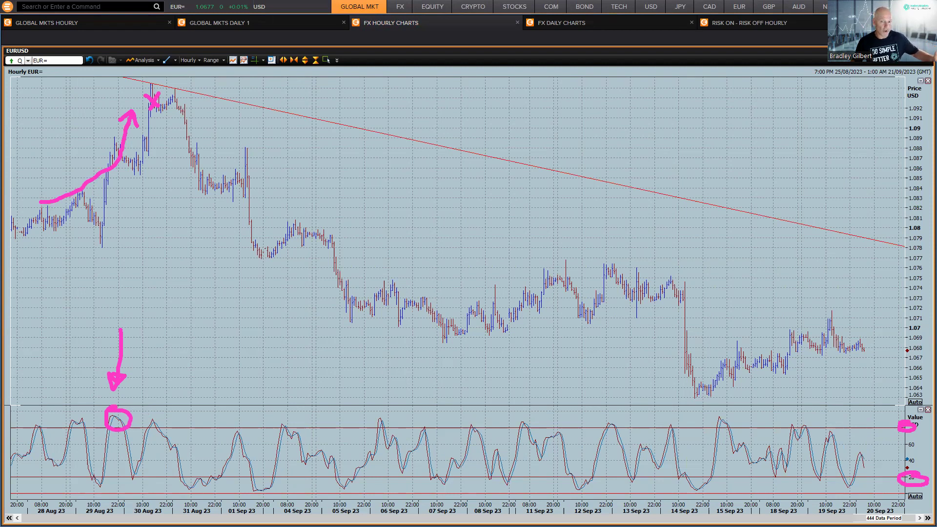
# Clear old marks, arc over the 29 Aug oscillator peak and circle the 30 Aug price highs in pink.
pyautogui.press('e')
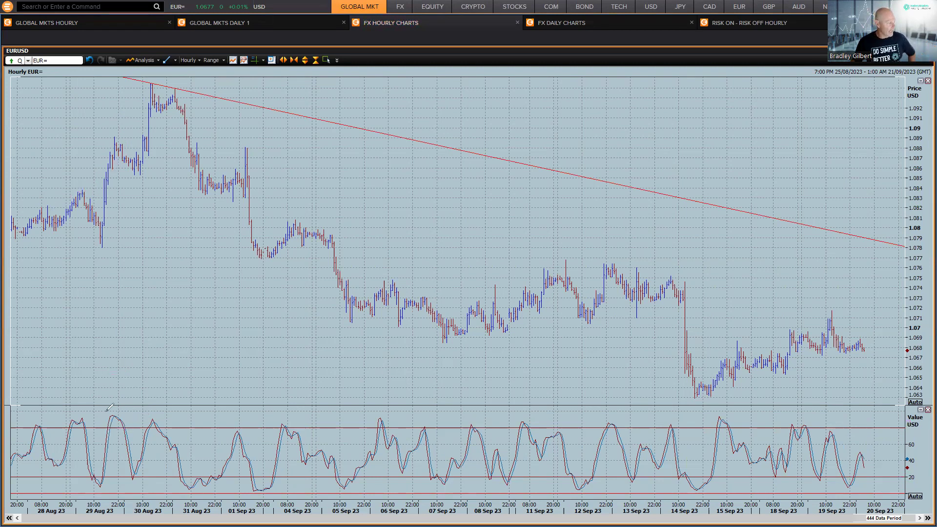
pyautogui.moveTo(107, 411)
pyautogui.mouseDown()
pyautogui.moveTo(130, 423)
pyautogui.moveTo(136, 413)
pyautogui.mouseUp()
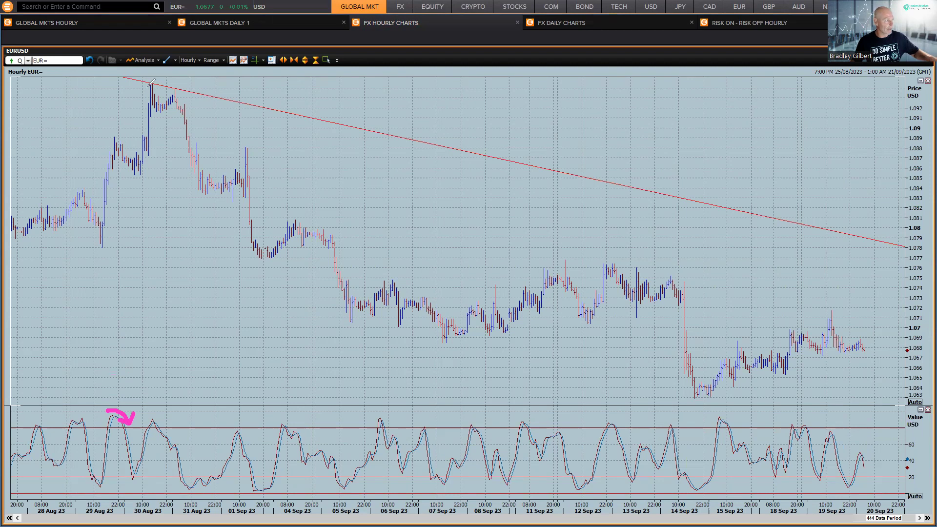
pyautogui.moveTo(153, 77)
pyautogui.mouseDown()
pyautogui.moveTo(155, 100)
pyautogui.moveTo(138, 87)
pyautogui.mouseUp()
pyautogui.moveTo(179, 80)
pyautogui.mouseDown()
pyautogui.moveTo(186, 108)
pyautogui.moveTo(169, 84)
pyautogui.mouseUp()
# Arrow from the 29 Aug lows to the peak and circle the 30 Aug stochastic peak with a down arrow.
pyautogui.moveTo(100, 141)
pyautogui.mouseDown()
pyautogui.moveTo(135, 97)
pyautogui.moveTo(132, 117)
pyautogui.moveTo(162, 120)
pyautogui.moveTo(171, 109)
pyautogui.moveTo(163, 108)
pyautogui.moveTo(169, 117)
pyautogui.mouseUp()
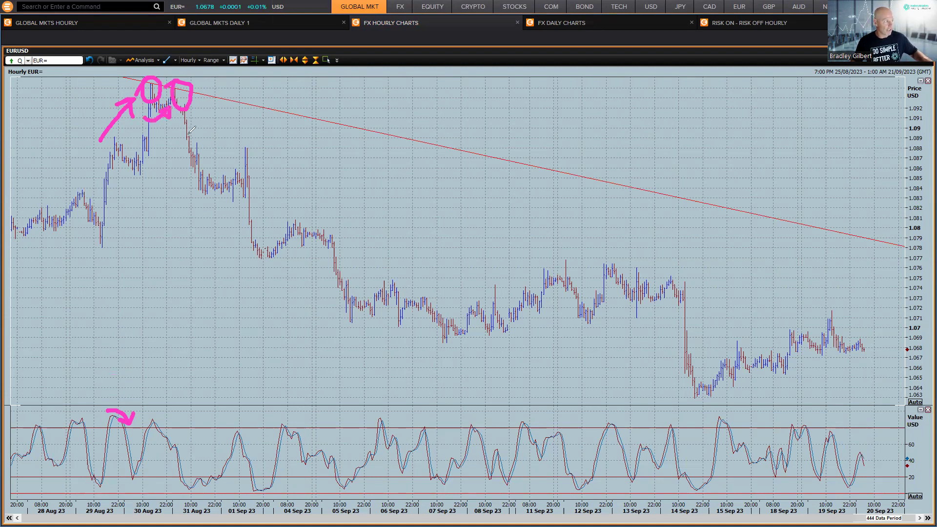
pyautogui.moveTo(146, 409)
pyautogui.mouseDown()
pyautogui.moveTo(139, 410)
pyautogui.moveTo(168, 429)
pyautogui.moveTo(166, 408)
pyautogui.mouseUp()
pyautogui.moveTo(174, 357); pyautogui.dragTo(155, 403)
pyautogui.moveTo(152, 385)
pyautogui.mouseDown()
pyautogui.moveTo(156, 401)
pyautogui.moveTo(172, 389)
pyautogui.mouseUp()
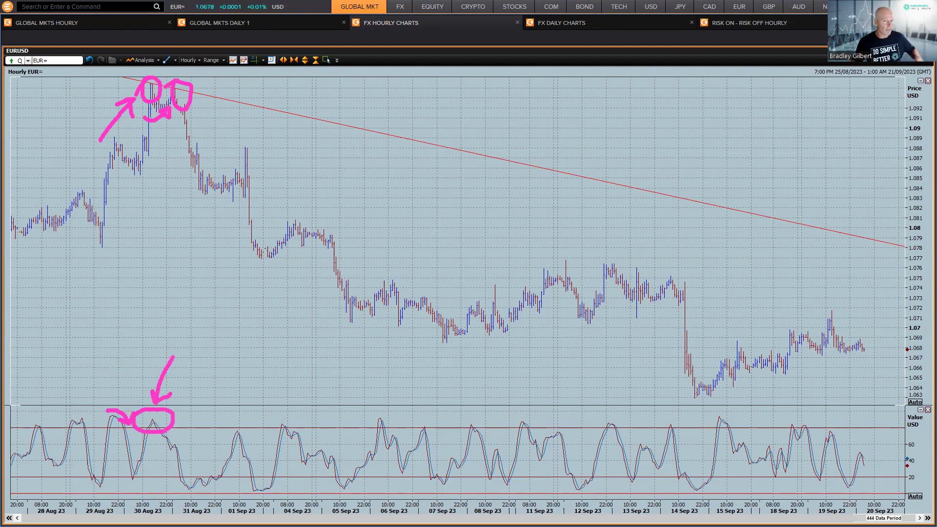
# Clear earlier marks, then circle the trendline price peak and matching stochastic peak with pink arrows.
pyautogui.press('e')
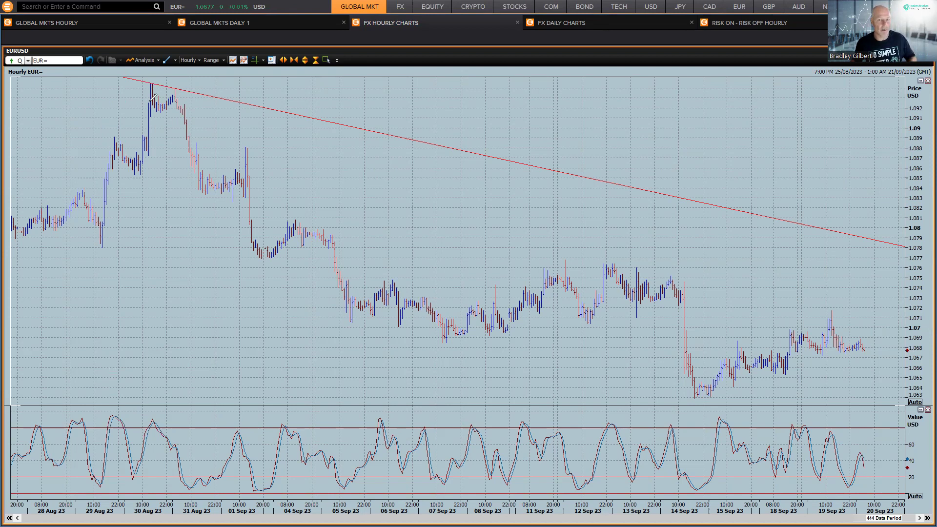
pyautogui.moveTo(181, 80)
pyautogui.mouseDown()
pyautogui.moveTo(168, 85)
pyautogui.moveTo(184, 102)
pyautogui.moveTo(169, 78)
pyautogui.mouseUp()
pyautogui.moveTo(106, 132)
pyautogui.mouseDown()
pyautogui.moveTo(171, 99)
pyautogui.moveTo(152, 108)
pyautogui.moveTo(265, 185)
pyautogui.mouseUp()
pyautogui.moveTo(251, 178)
pyautogui.mouseDown()
pyautogui.moveTo(266, 183)
pyautogui.moveTo(282, 168)
pyautogui.mouseUp()
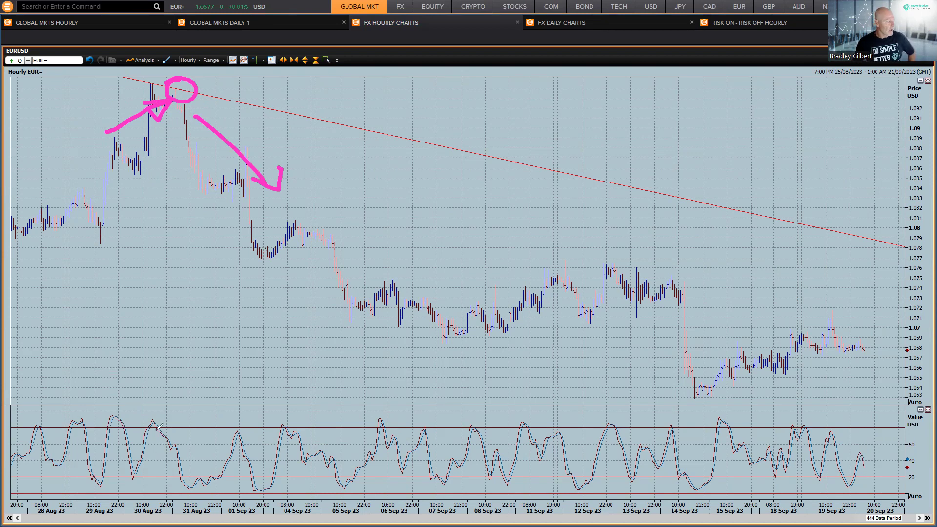
pyautogui.moveTo(154, 413)
pyautogui.mouseDown()
pyautogui.moveTo(140, 416)
pyautogui.moveTo(147, 429)
pyautogui.moveTo(162, 416)
pyautogui.mouseUp()
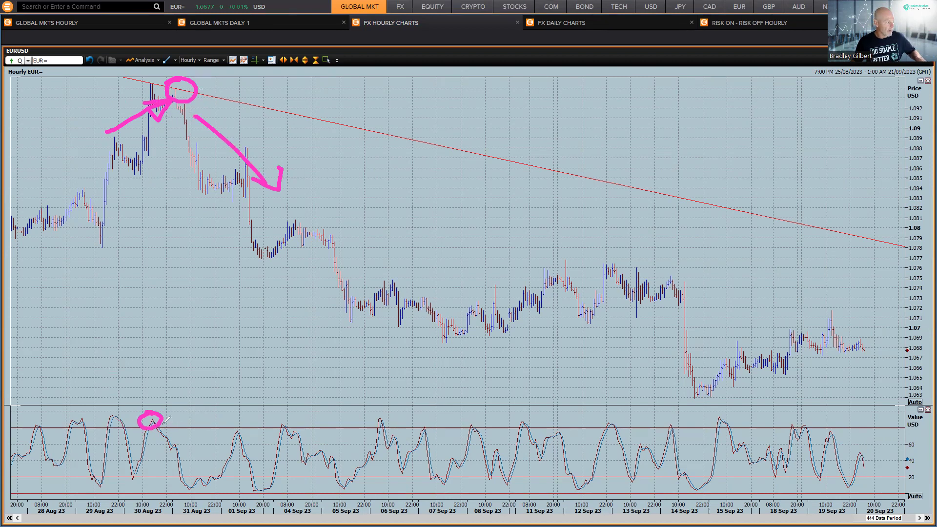
pyautogui.moveTo(166, 422)
pyautogui.mouseDown()
pyautogui.moveTo(176, 445)
pyautogui.moveTo(178, 434)
pyautogui.mouseUp()
pyautogui.moveTo(907, 416)
pyautogui.mouseDown()
pyautogui.moveTo(907, 437)
pyautogui.moveTo(910, 417)
pyautogui.mouseUp()
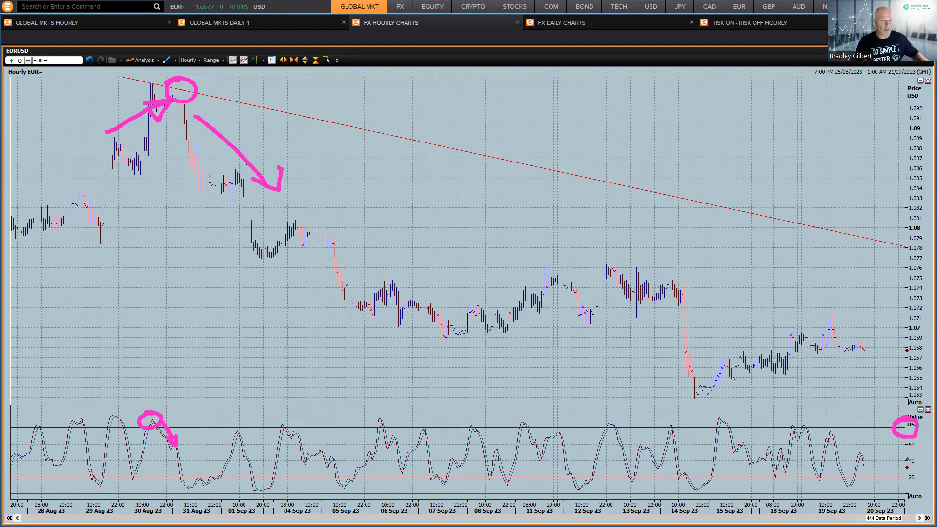
# Erase the pink marks, then X two trendline touches and sketch price rising back to the trendline.
pyautogui.press('e')
pyautogui.moveTo(298, 117); pyautogui.dragTo(321, 141)
pyautogui.moveTo(319, 123); pyautogui.dragTo(300, 139)
pyautogui.moveTo(393, 145)
pyautogui.mouseDown()
pyautogui.moveTo(416, 163)
pyautogui.moveTo(394, 161)
pyautogui.mouseUp()
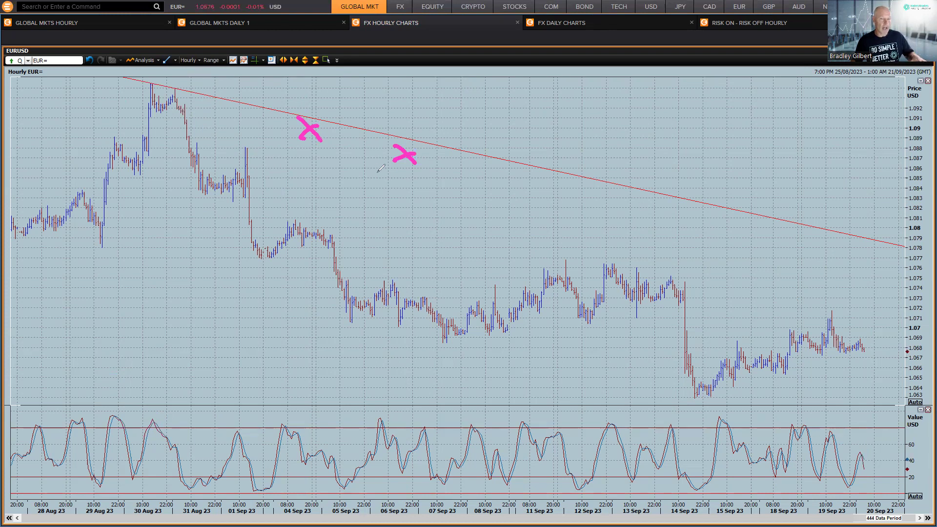
pyautogui.moveTo(363, 190)
pyautogui.mouseDown()
pyautogui.moveTo(431, 100)
pyautogui.moveTo(442, 120)
pyautogui.moveTo(406, 117)
pyautogui.mouseUp()
# Clear pen marks and zoom the chart out three times to span June–September 2023.
pyautogui.press('Escape')
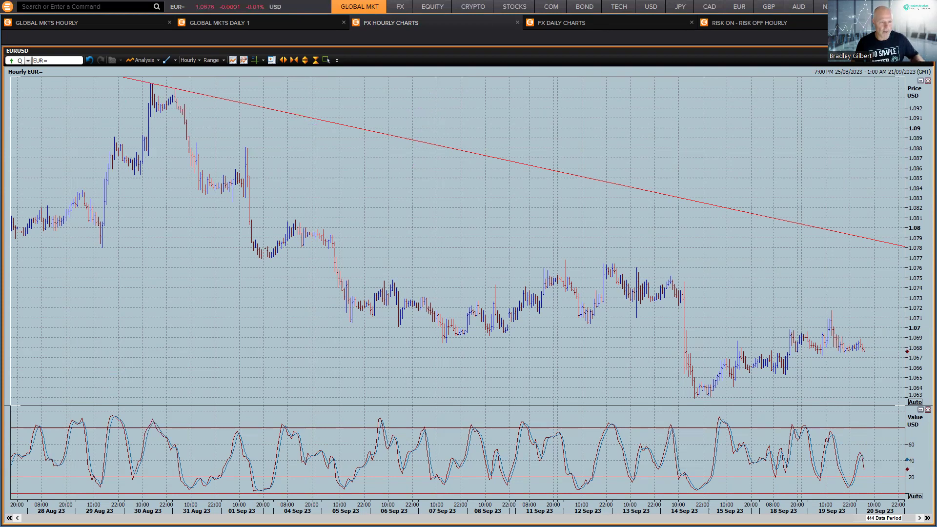
pyautogui.click(295, 60)
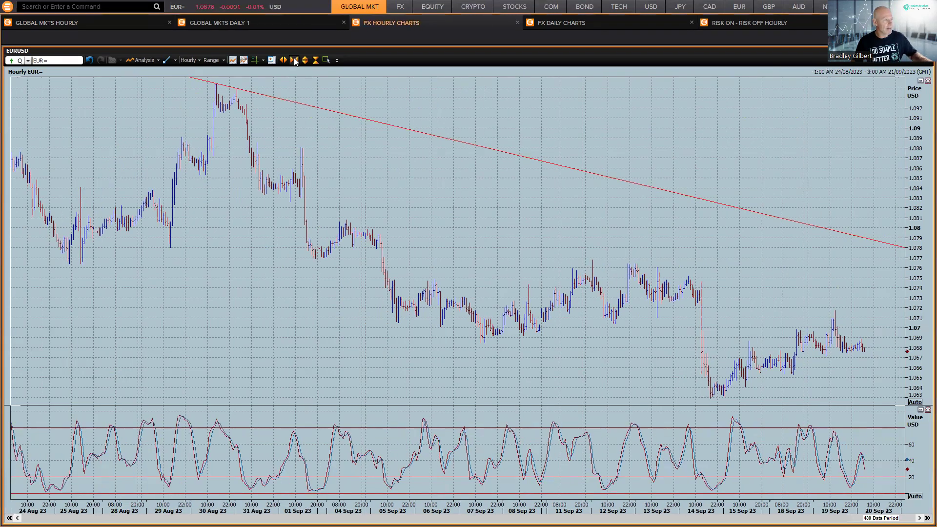
pyautogui.click(295, 60)
pyautogui.click(294, 60)
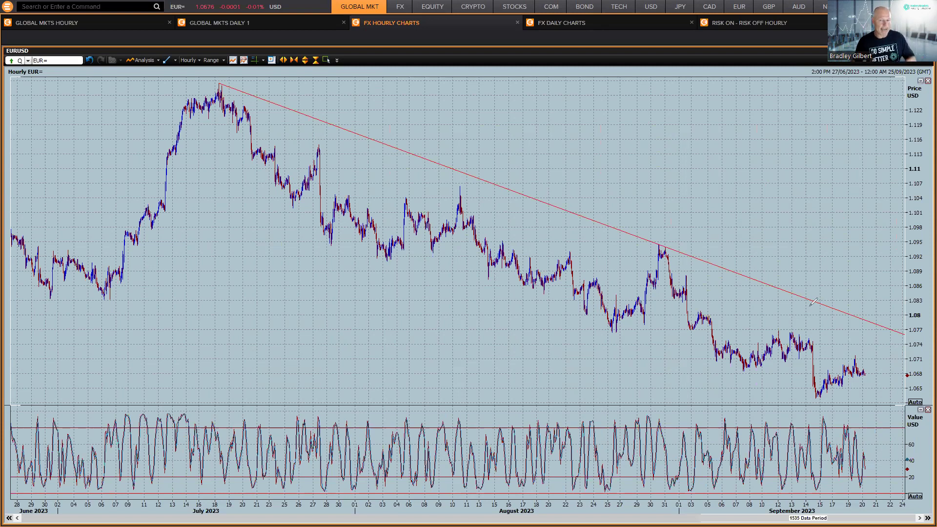
# Mark the 31 Aug trendline rejection and stochastic overbought turn in blue, then erase the marks.
pyautogui.moveTo(654, 250)
pyautogui.mouseDown()
pyautogui.moveTo(663, 261)
pyautogui.moveTo(653, 261)
pyautogui.mouseUp()
pyautogui.moveTo(543, 260)
pyautogui.mouseDown()
pyautogui.moveTo(627, 252)
pyautogui.moveTo(625, 266)
pyautogui.mouseUp()
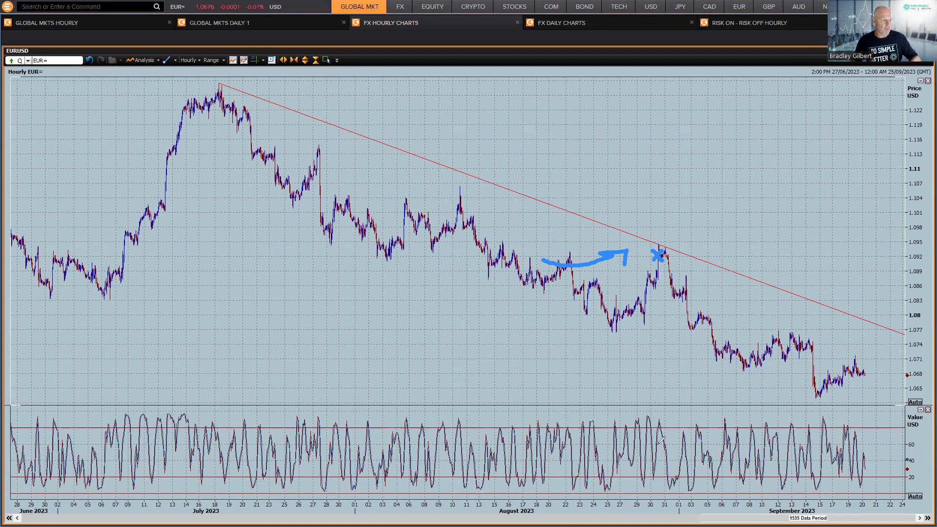
pyautogui.moveTo(647, 410)
pyautogui.mouseDown()
pyautogui.moveTo(649, 428)
pyautogui.moveTo(667, 401)
pyautogui.moveTo(683, 411)
pyautogui.moveTo(692, 445)
pyautogui.moveTo(698, 431)
pyautogui.mouseUp()
pyautogui.moveTo(677, 210)
pyautogui.mouseDown()
pyautogui.moveTo(692, 223)
pyautogui.moveTo(702, 192)
pyautogui.moveTo(723, 186)
pyautogui.mouseUp()
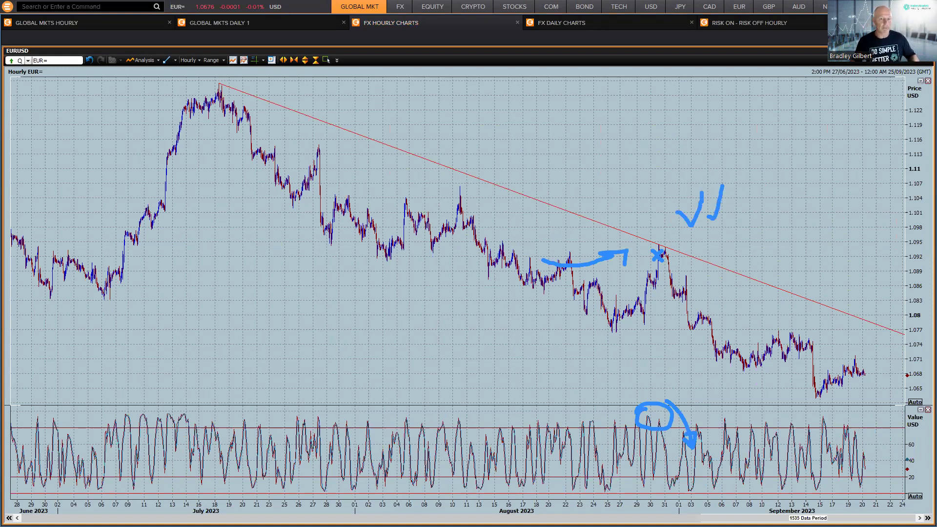
pyautogui.press('Escape')
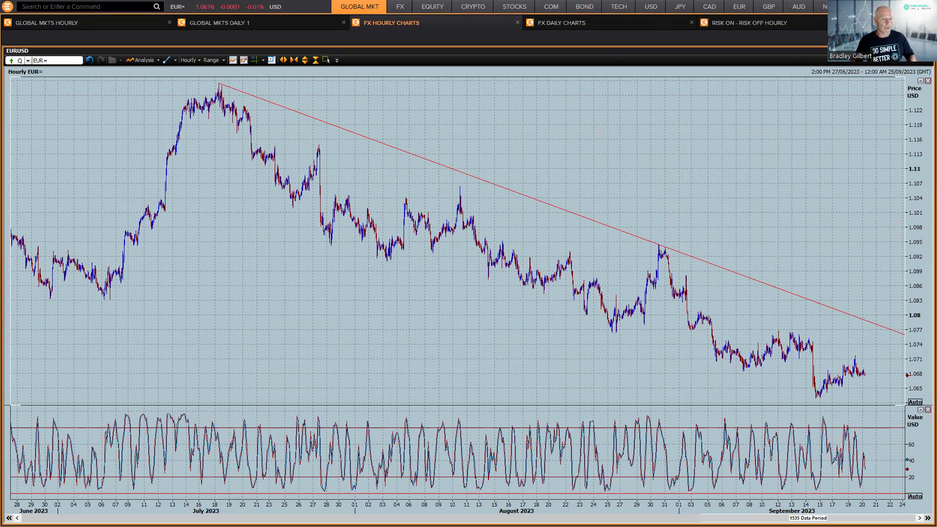
# Zoom in on 7–20 September, circle the mid-September stochastic trough and peak, then erase them.
pyautogui.click(243, 60)
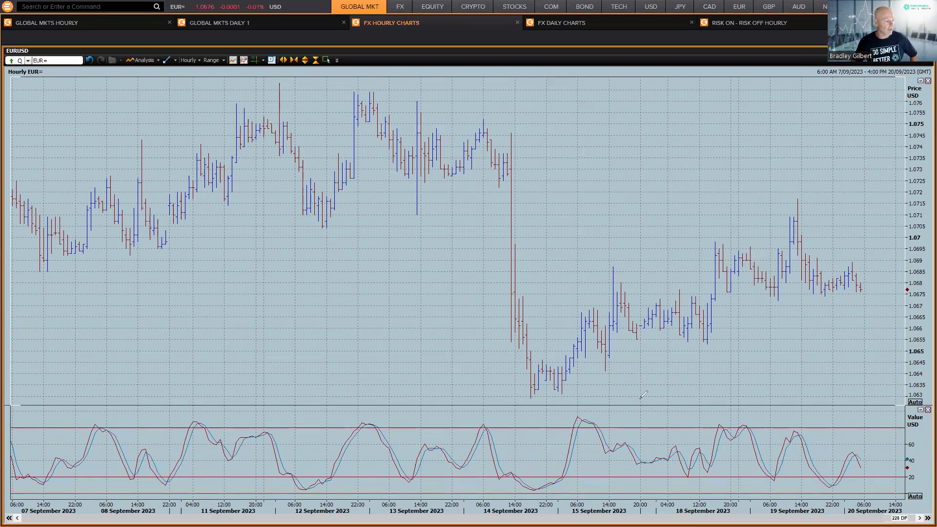
pyautogui.moveTo(559, 414)
pyautogui.mouseDown()
pyautogui.moveTo(560, 425)
pyautogui.moveTo(600, 418)
pyautogui.moveTo(557, 422)
pyautogui.mouseUp()
pyautogui.moveTo(528, 475)
pyautogui.mouseDown()
pyautogui.moveTo(523, 491)
pyautogui.moveTo(531, 475)
pyautogui.mouseUp()
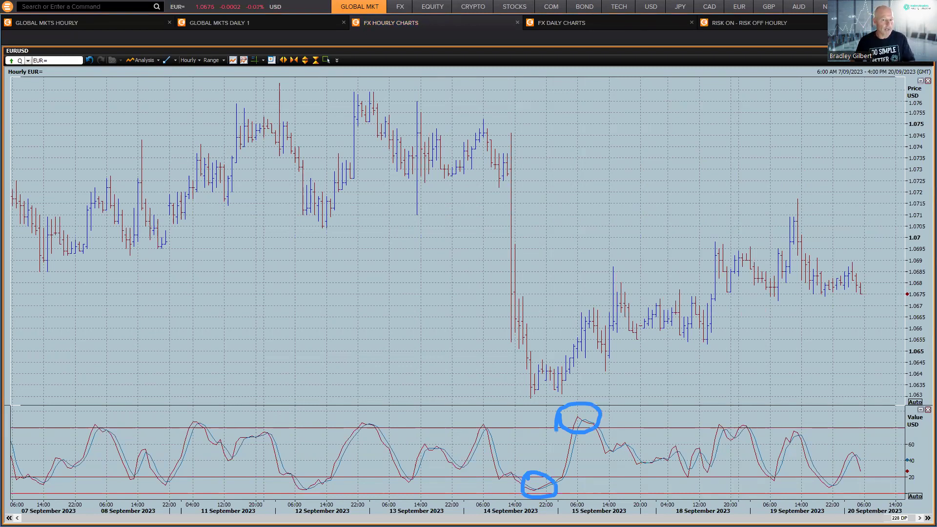
pyautogui.press('Escape')
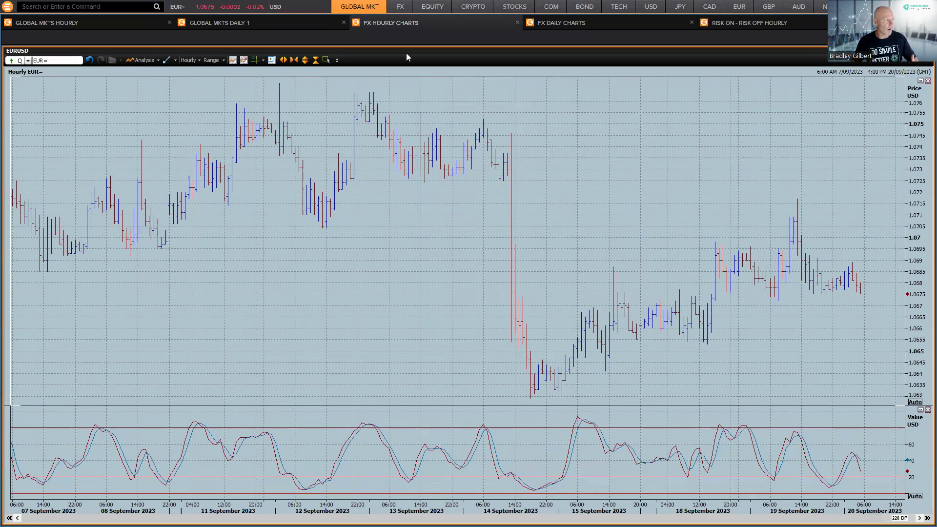
# Zoom out five times until the chart spans 5 July to 22 September, including the July peak.
pyautogui.click(294, 60)
pyautogui.click(293, 60)
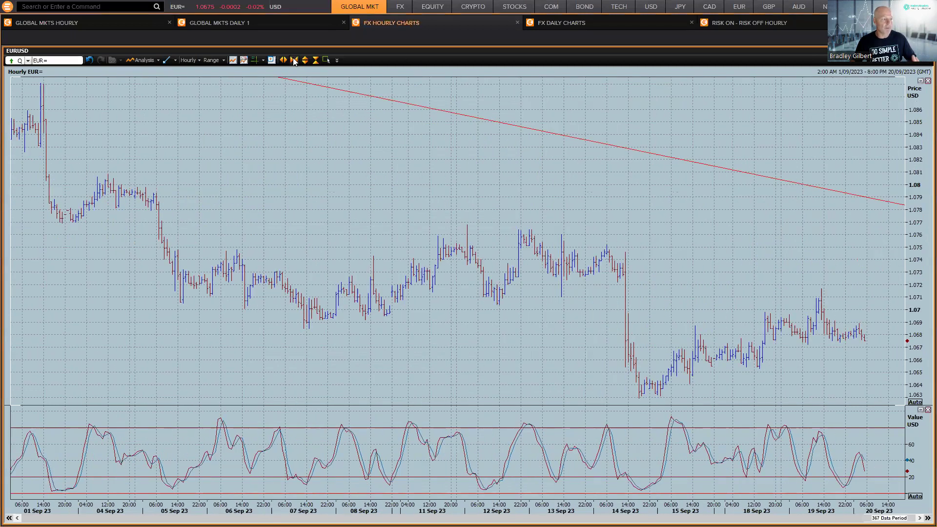
pyautogui.click(294, 60)
pyautogui.click(294, 60)
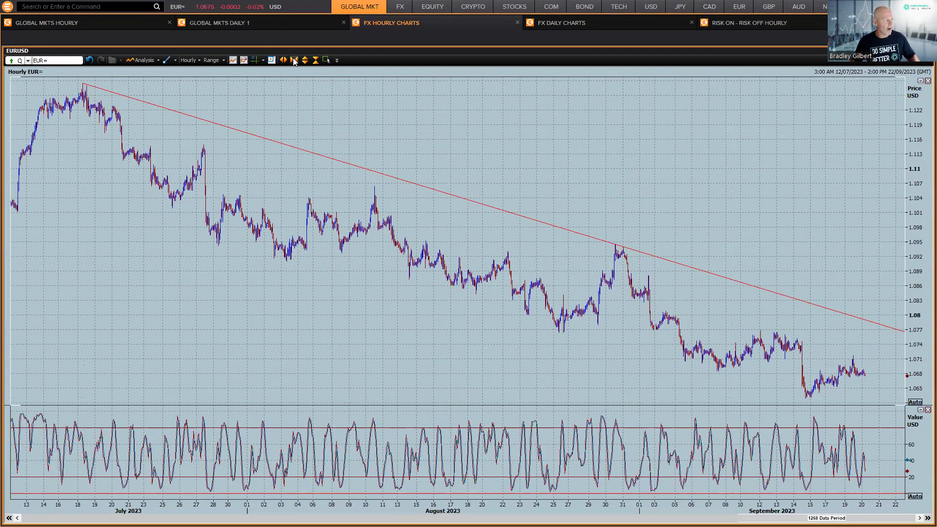
pyautogui.click(294, 60)
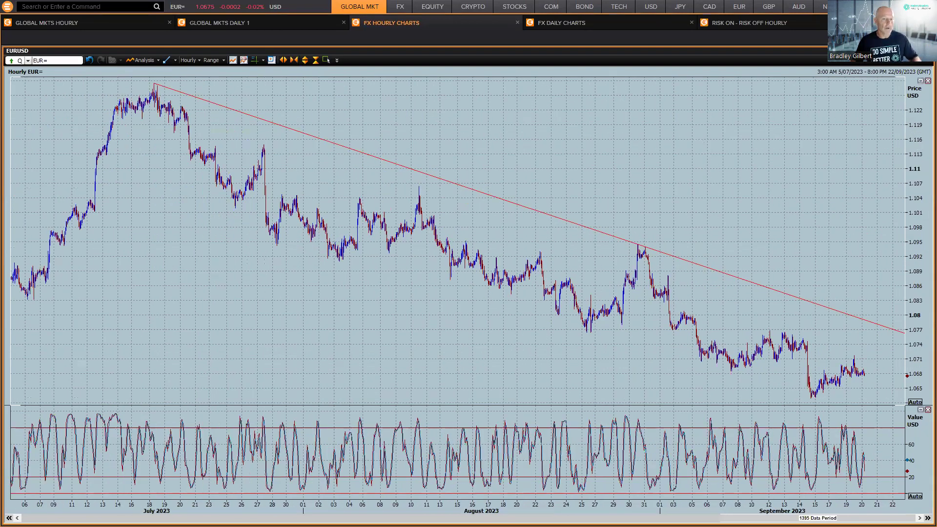